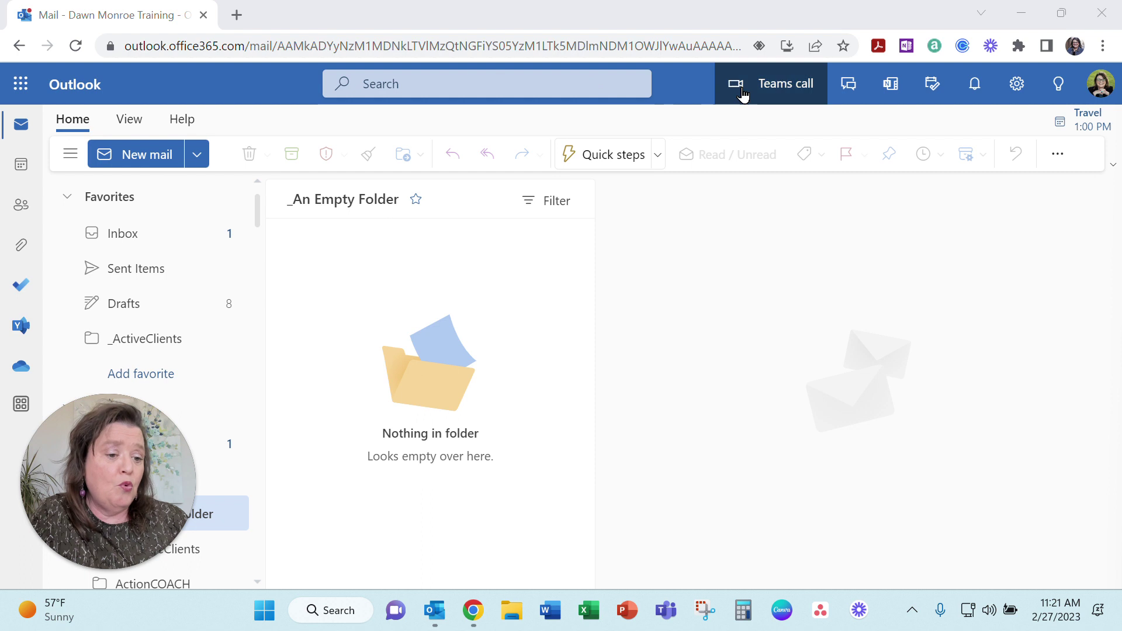
- Open the quick settings pane, then the full Outlook settings window
click(1017, 85)
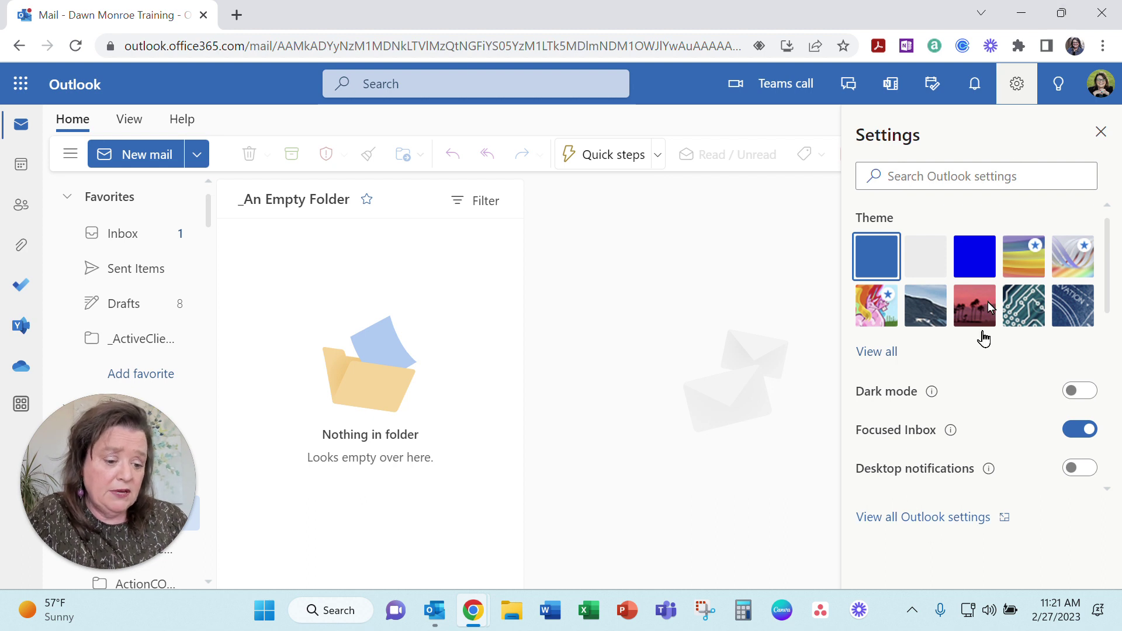
click(929, 520)
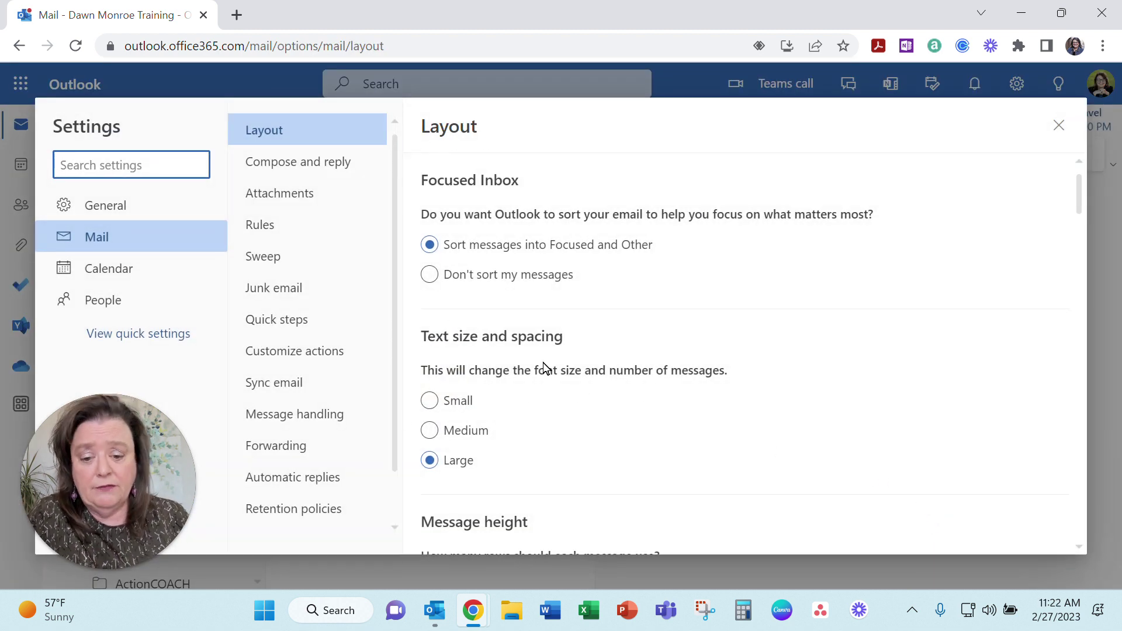
- Go to Mail > Compose and reply to view the Email signature editor
click(321, 170)
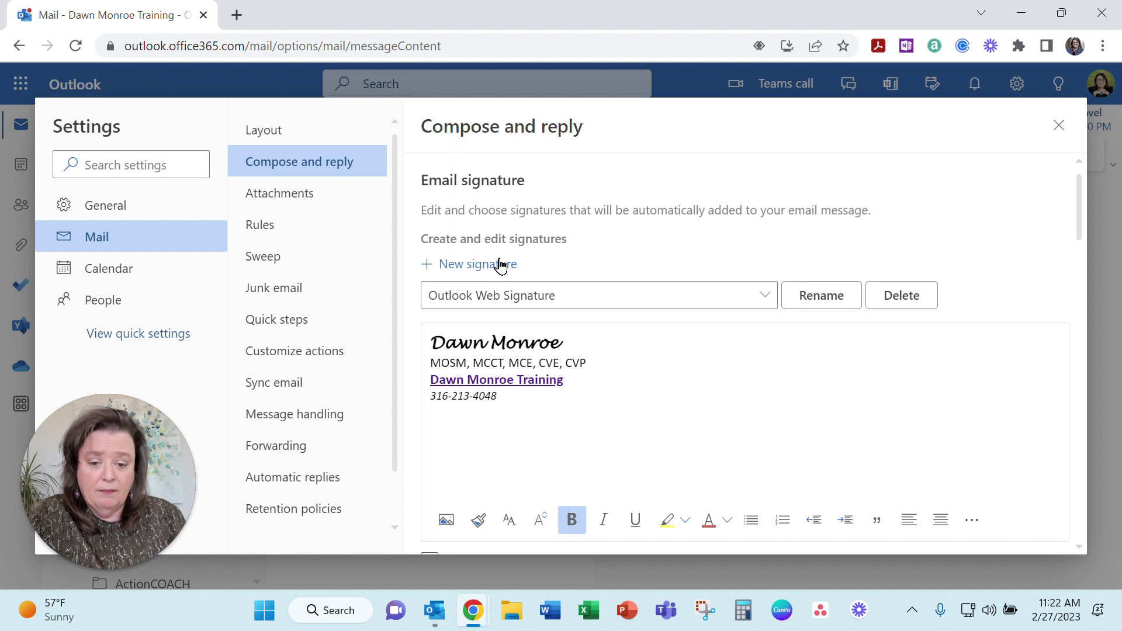
- Create a new signature named 'Sample'
click(494, 265)
click(492, 297)
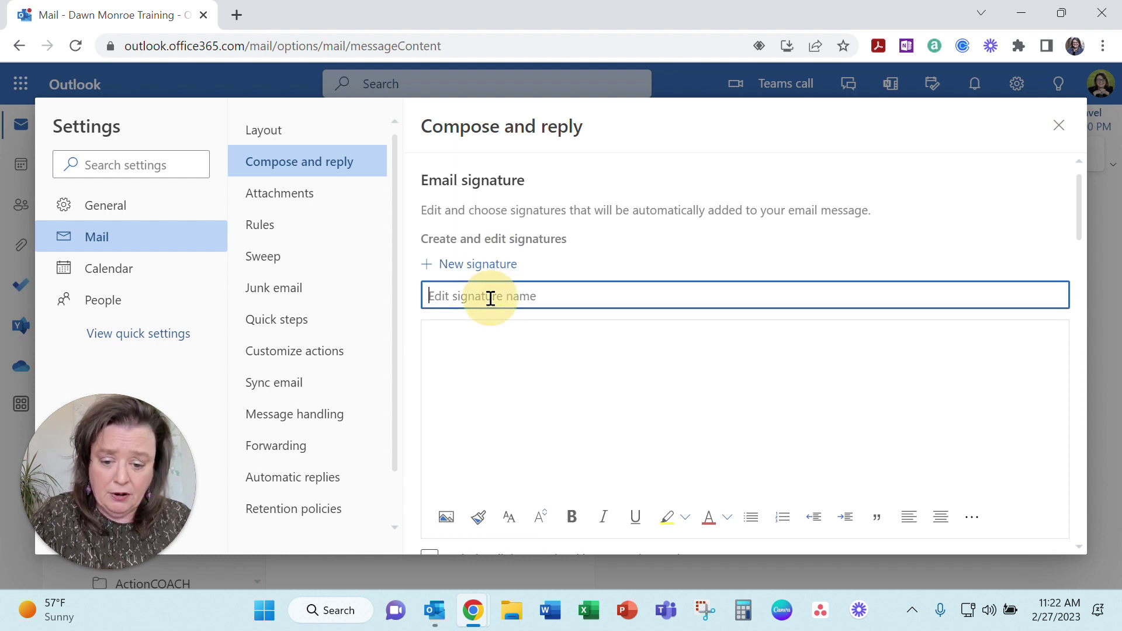
text(Sample)
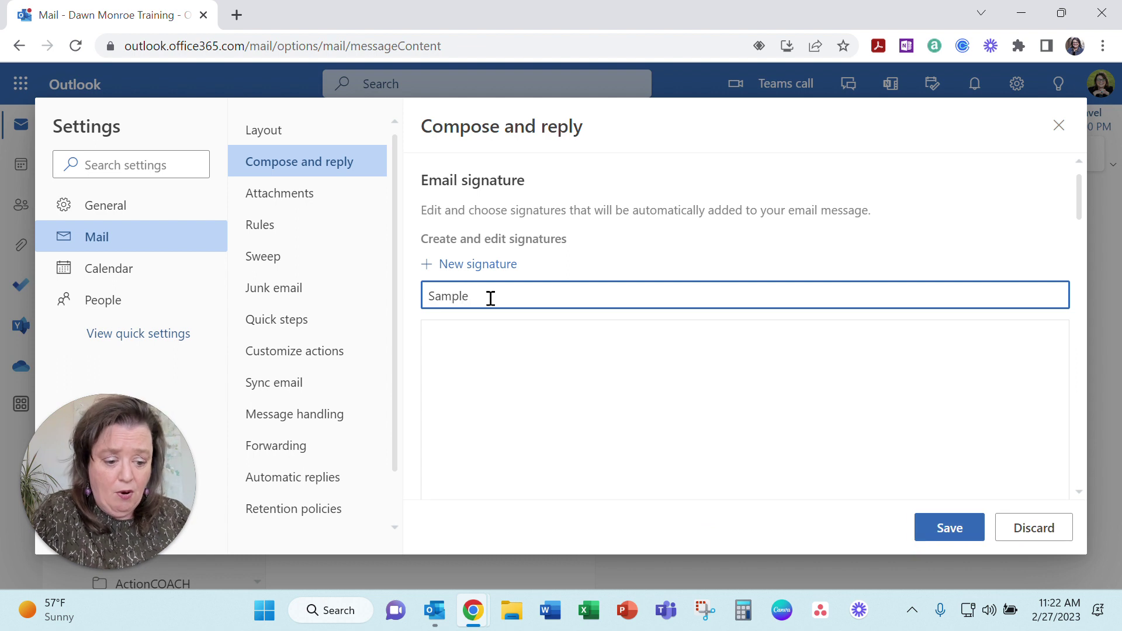
- Enter the user's name and the title 'Microsoft Office Specialist Master' in the signature body
click(489, 356)
text(Daw)
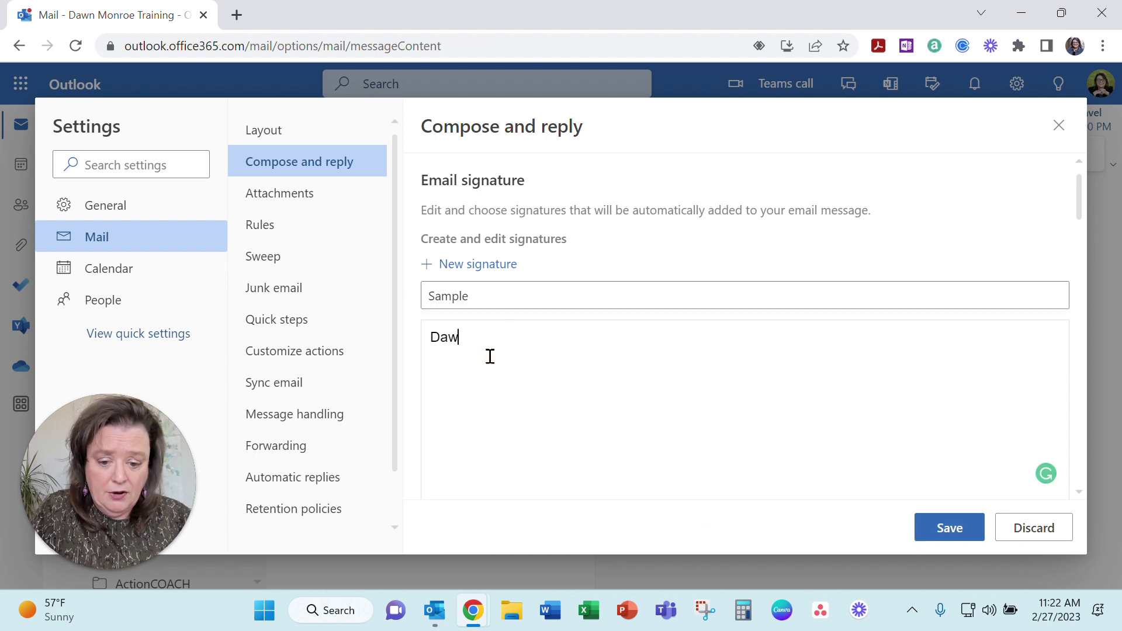
text(n Monroe)
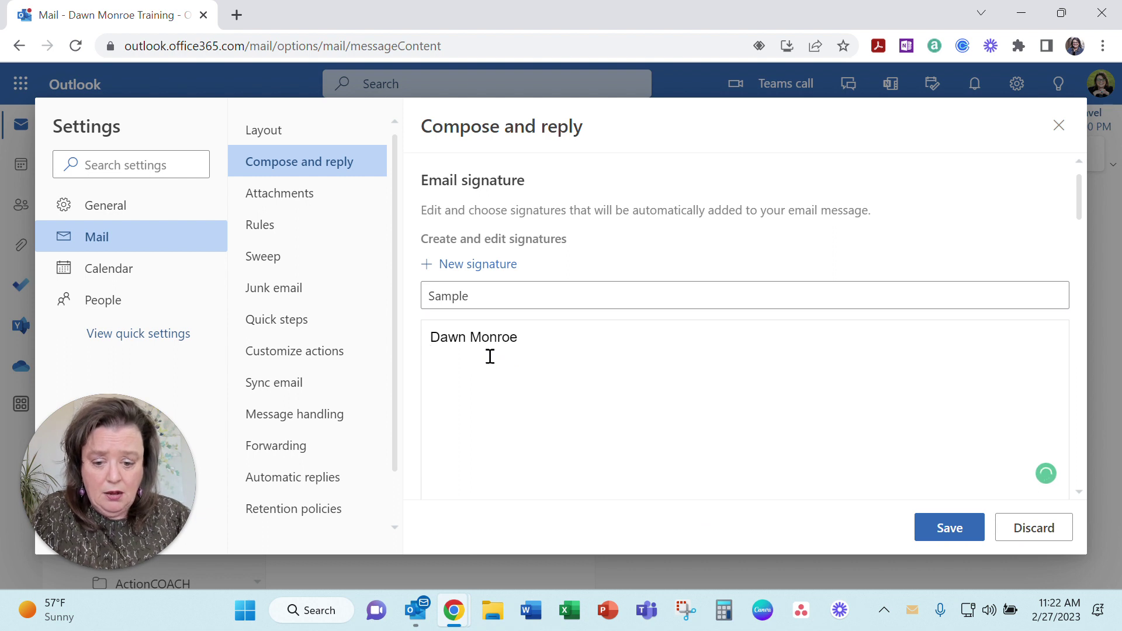
key(Return)
text(Micor)
key(BackSpace)
key(BackSpace)
text(rosoft)
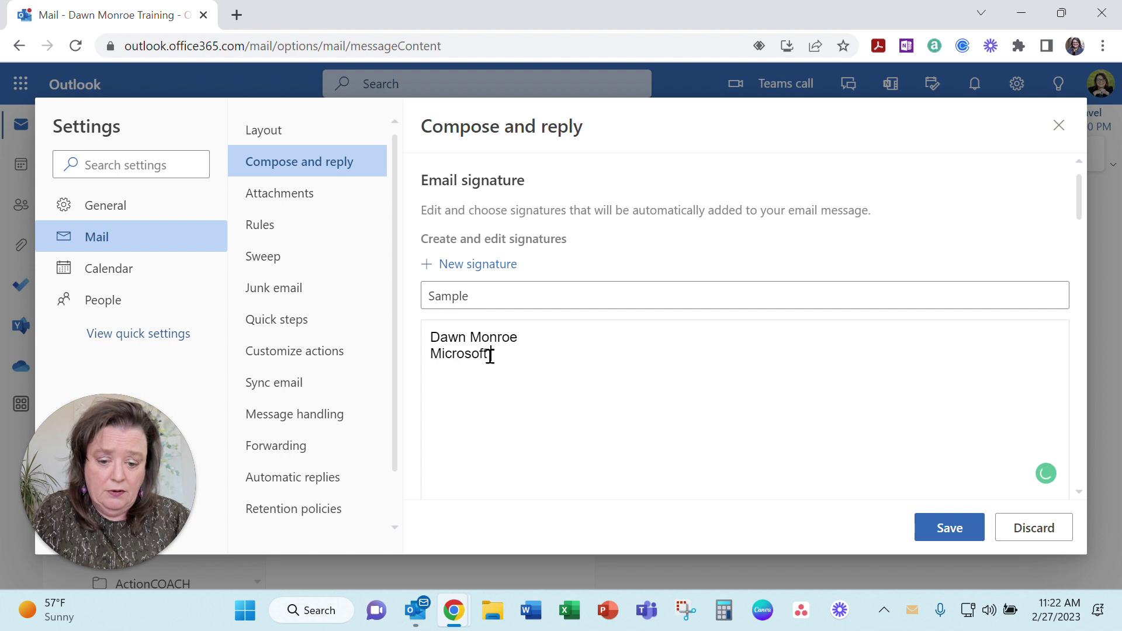
text( Office Spci)
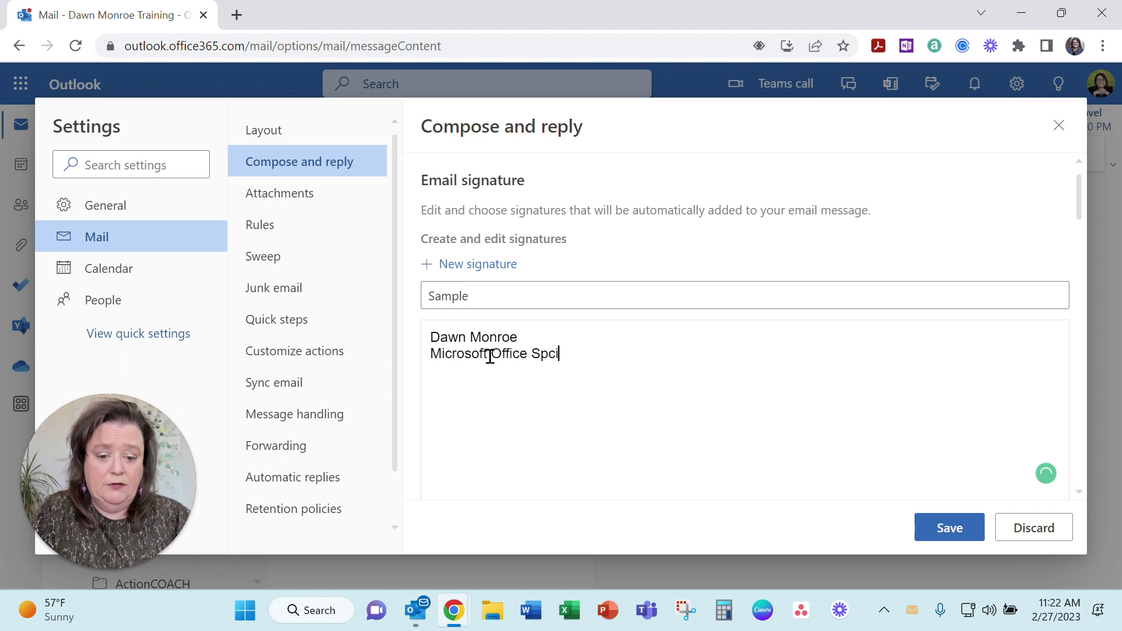
key(BackSpace)
key(BackSpace)
text(ecialist )
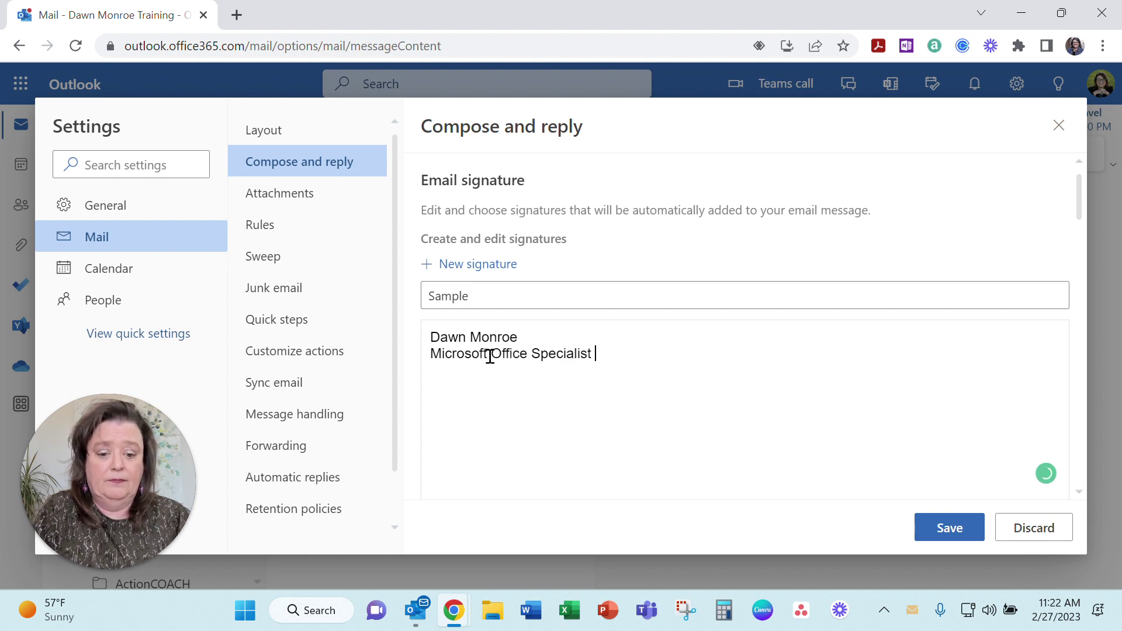
text(Master)
- Add the company name on a third line of the signature
key(Return)
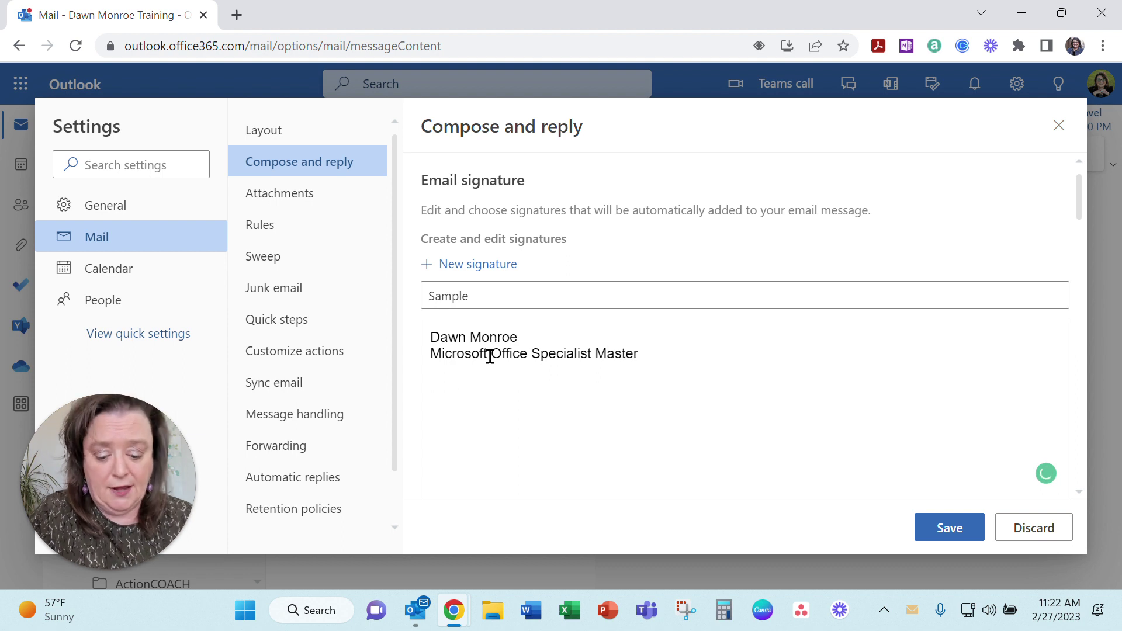
text(Dawn onro)
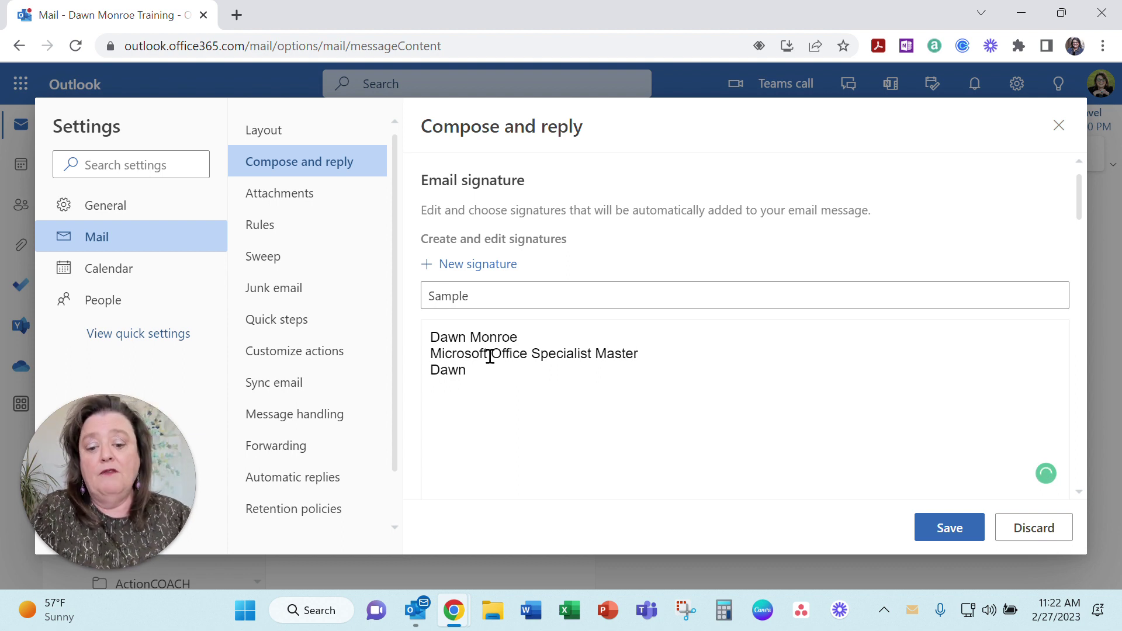
key(BackSpace)
key(BackSpace)
key(BackSpace)
key(BackSpace)
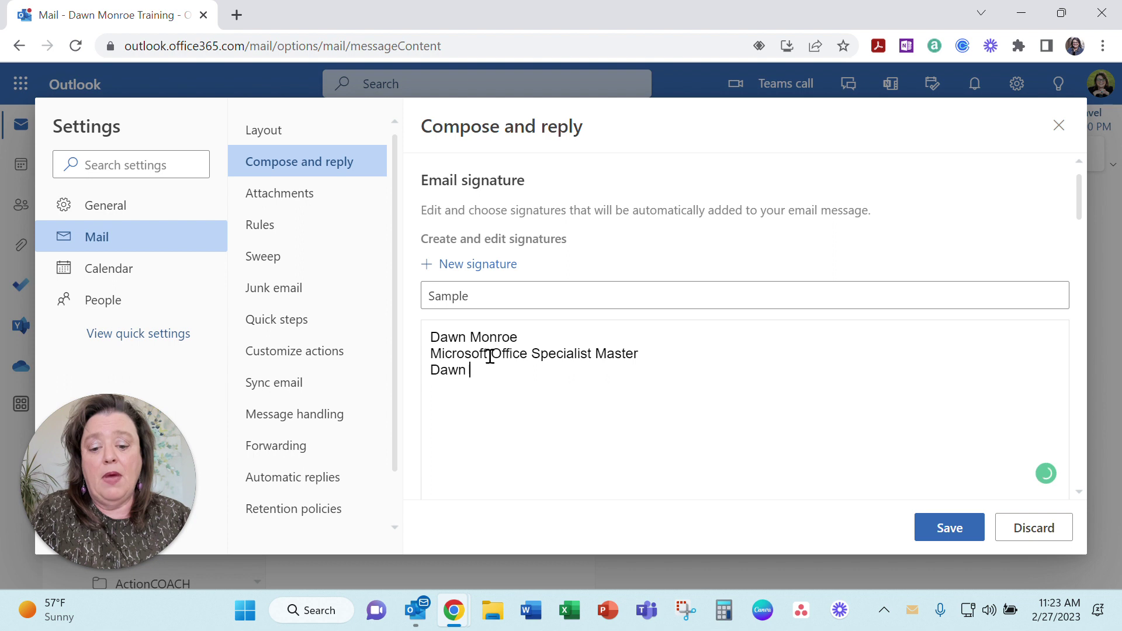
text(Monroe Training)
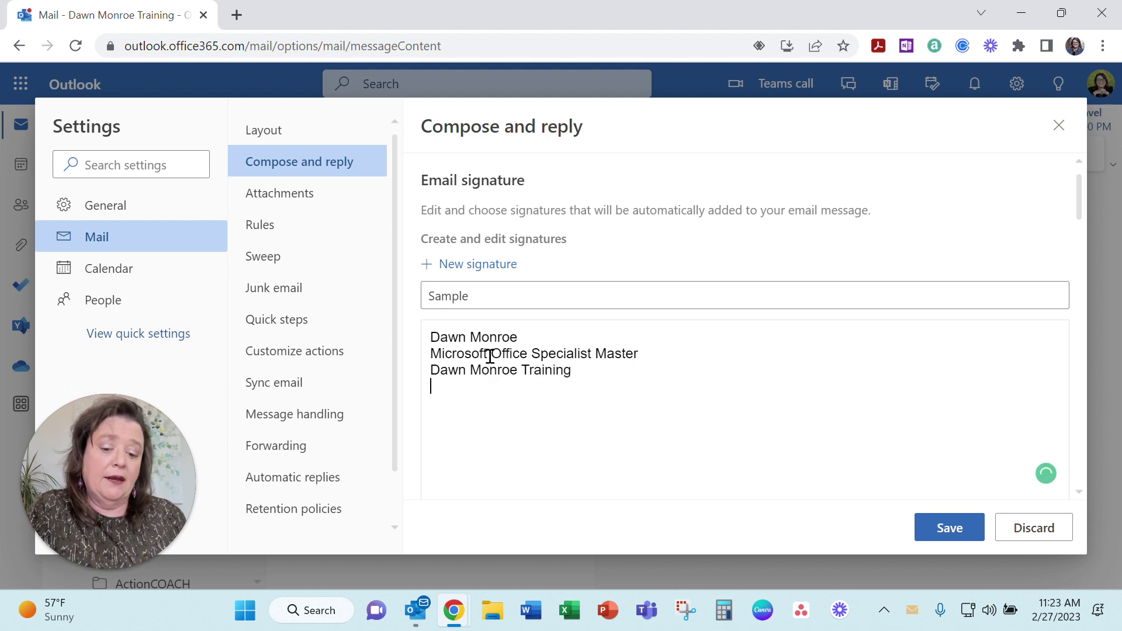
scroll(631, 400, down, 2)
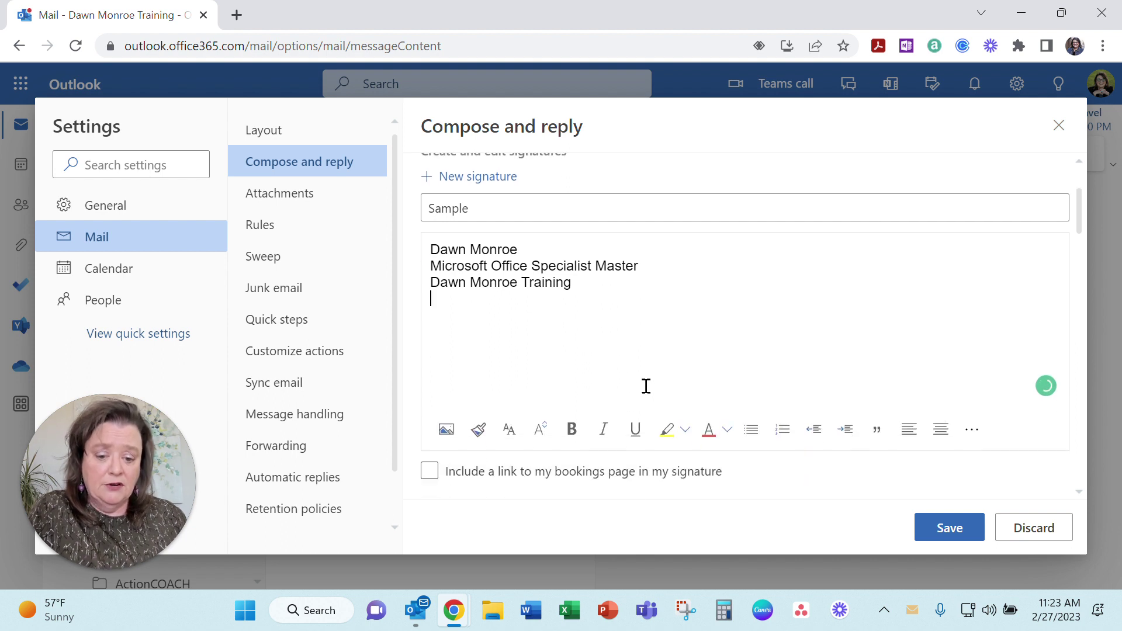
- Hyperlink the company name line to the company's website address
scroll(645, 386, up, 2)
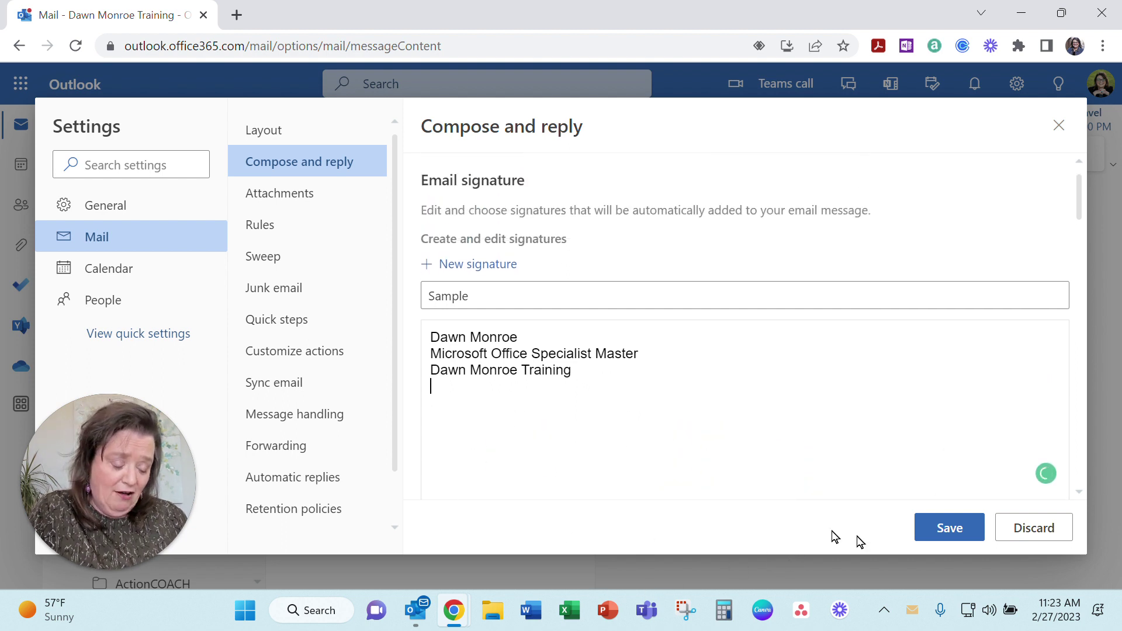
scroll(798, 429, down, 2)
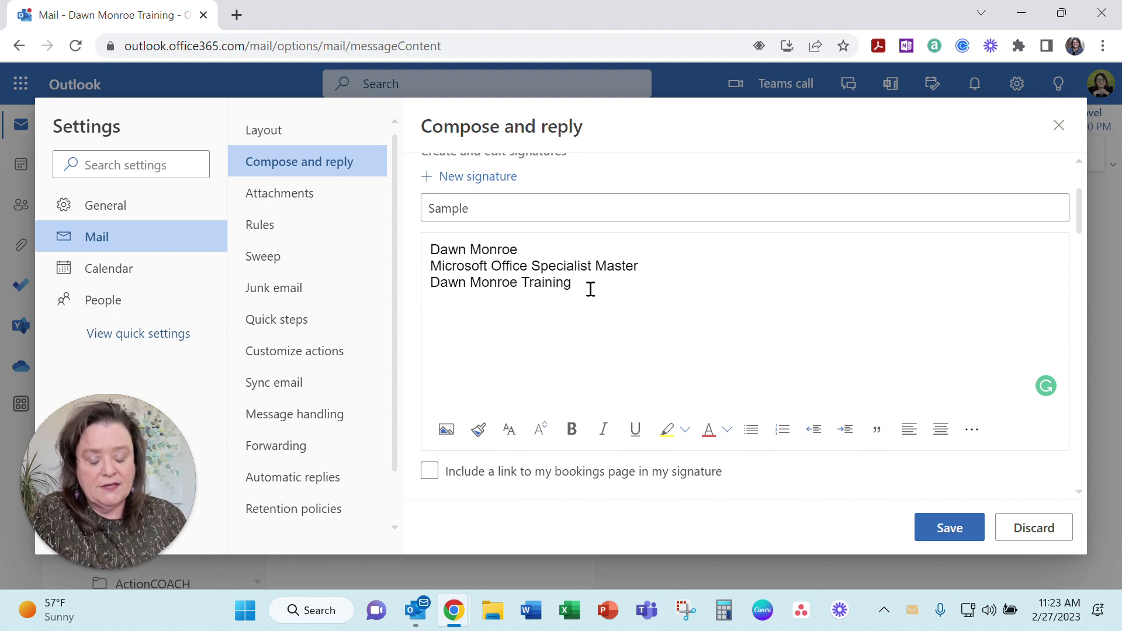
drag(589, 285, 426, 283)
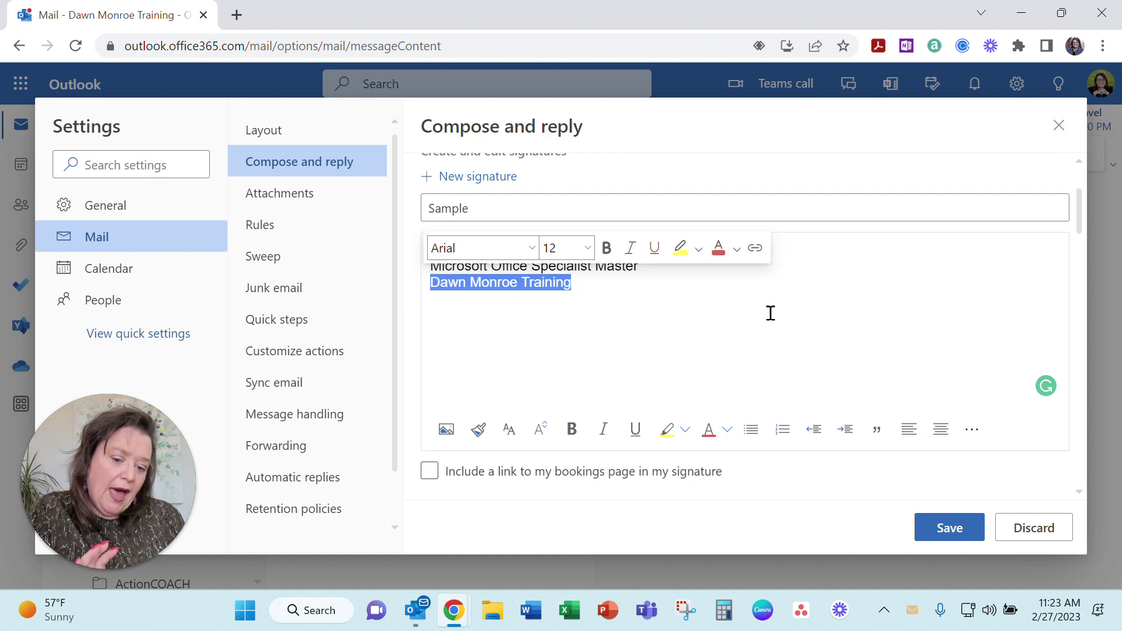
click(755, 249)
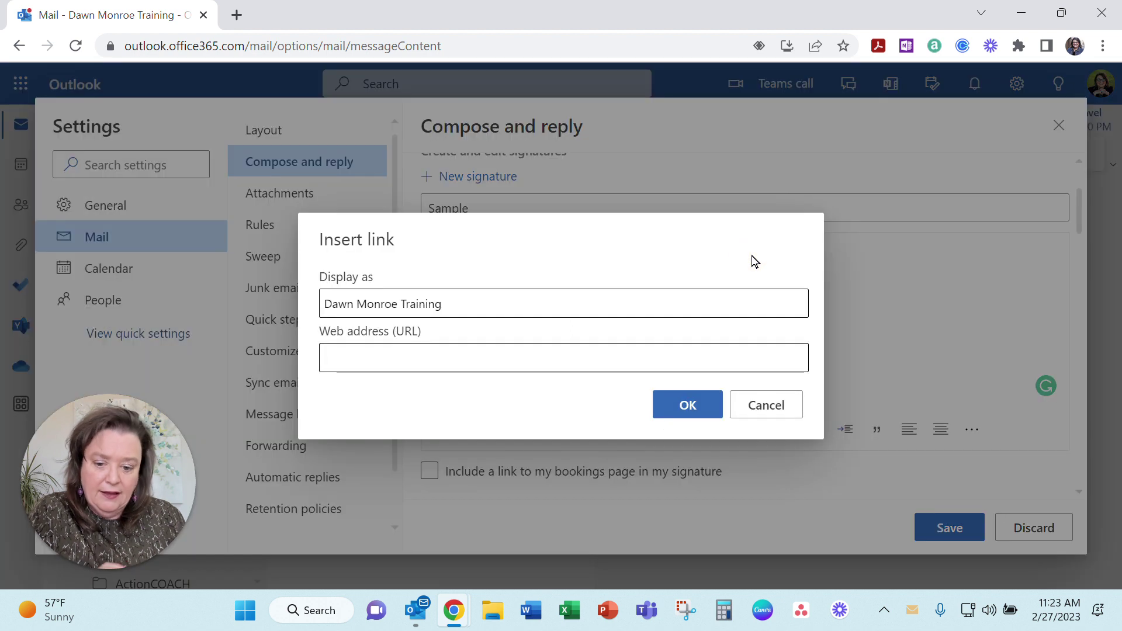
text(ww)
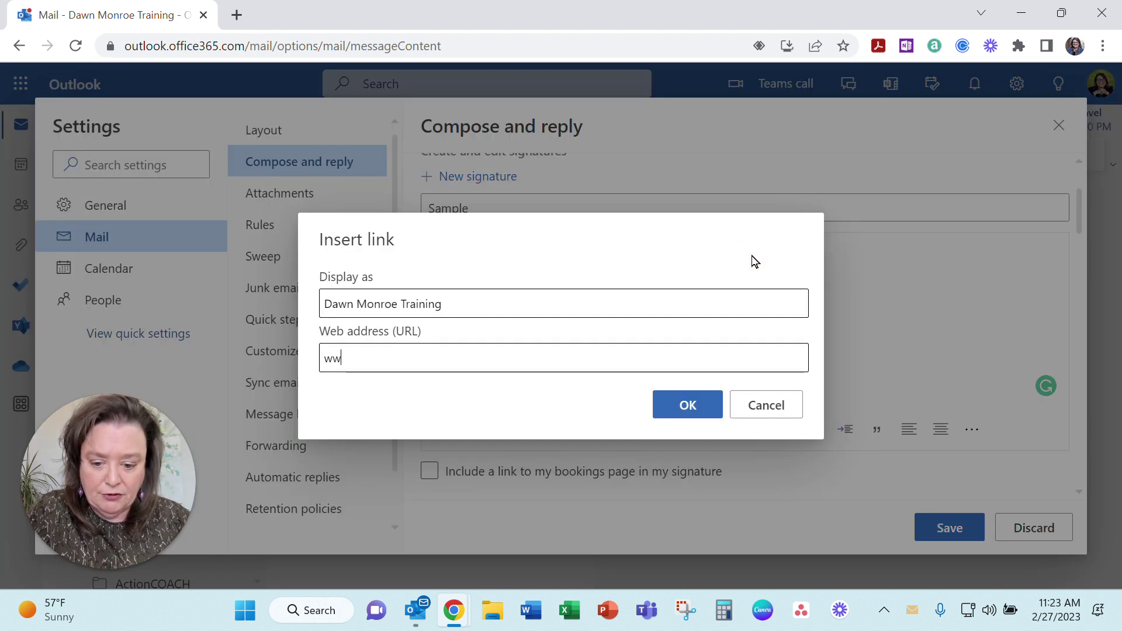
text(w.DawnMon)
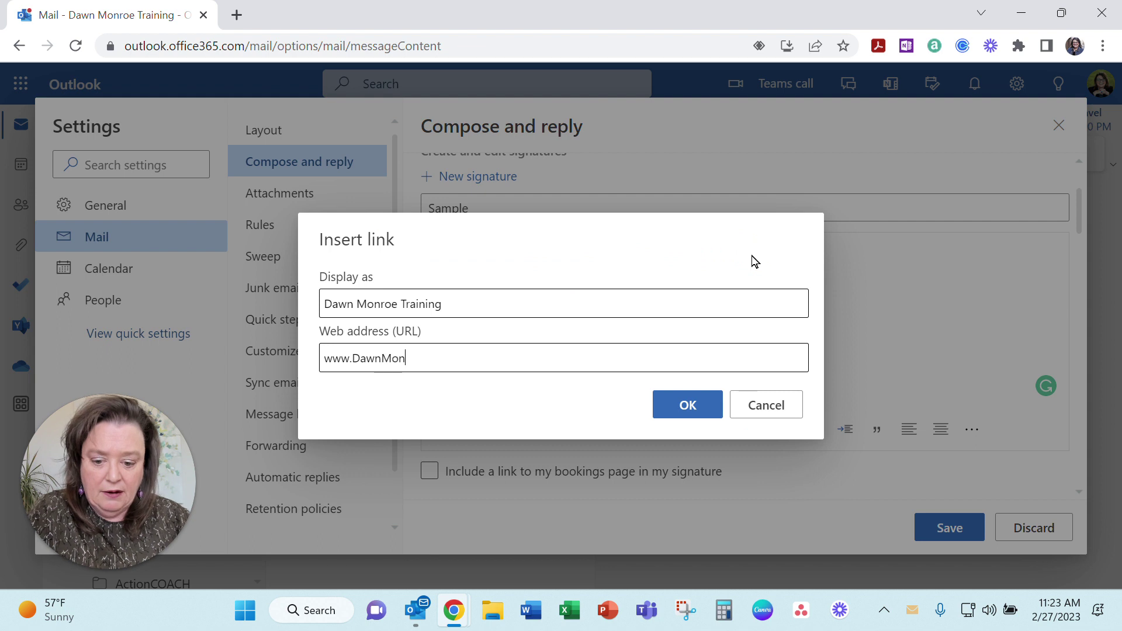
text(roeTraining.com)
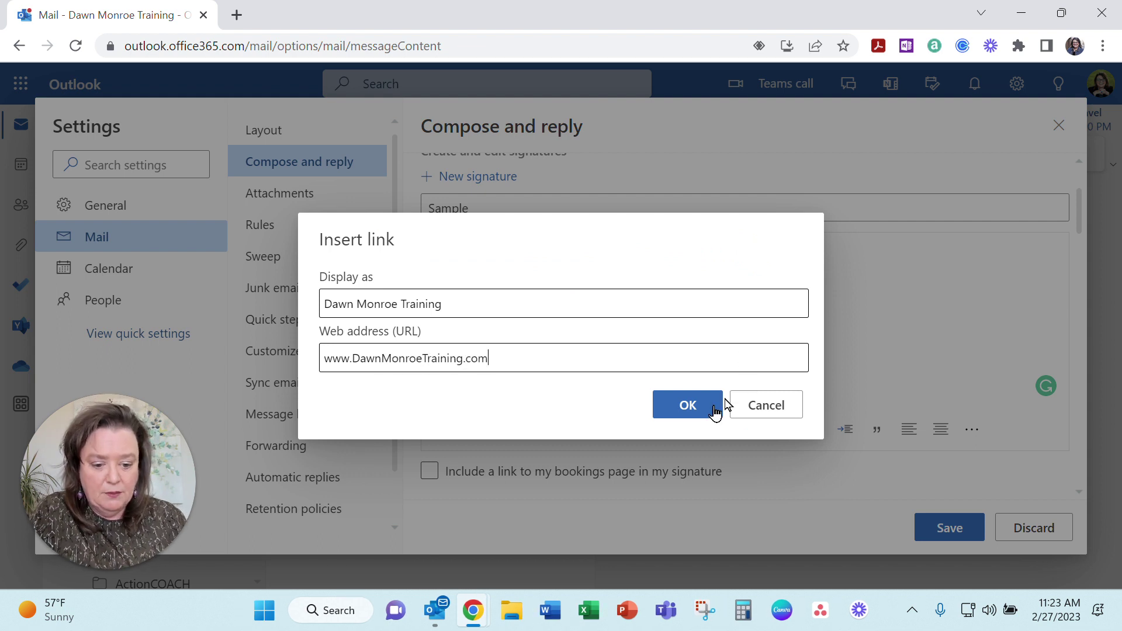
click(691, 404)
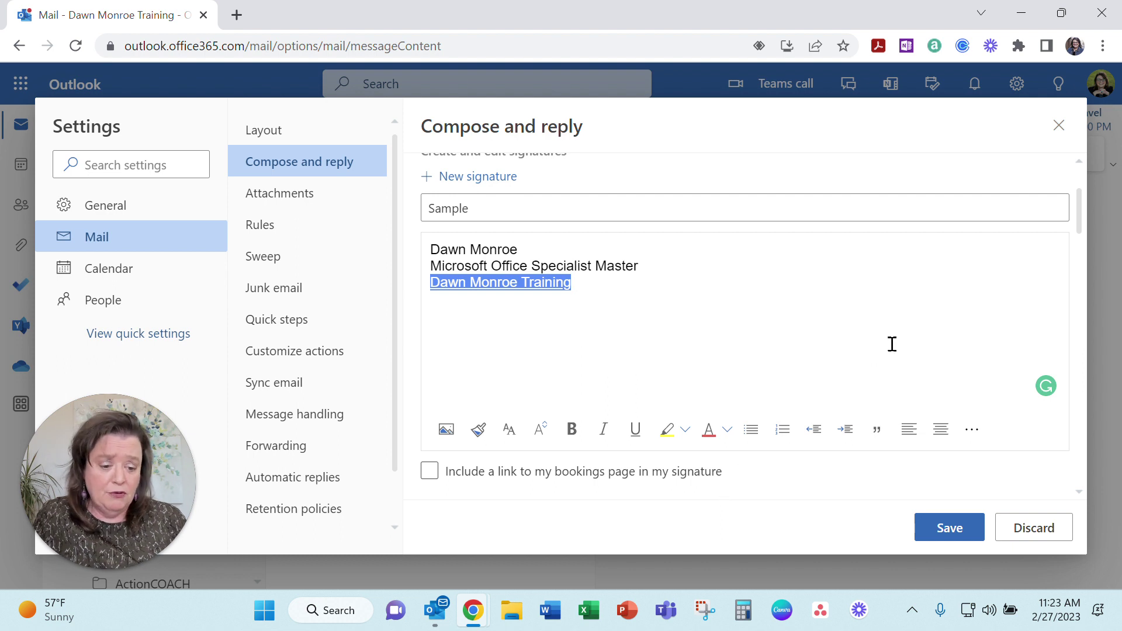
scroll(888, 347, down, 5)
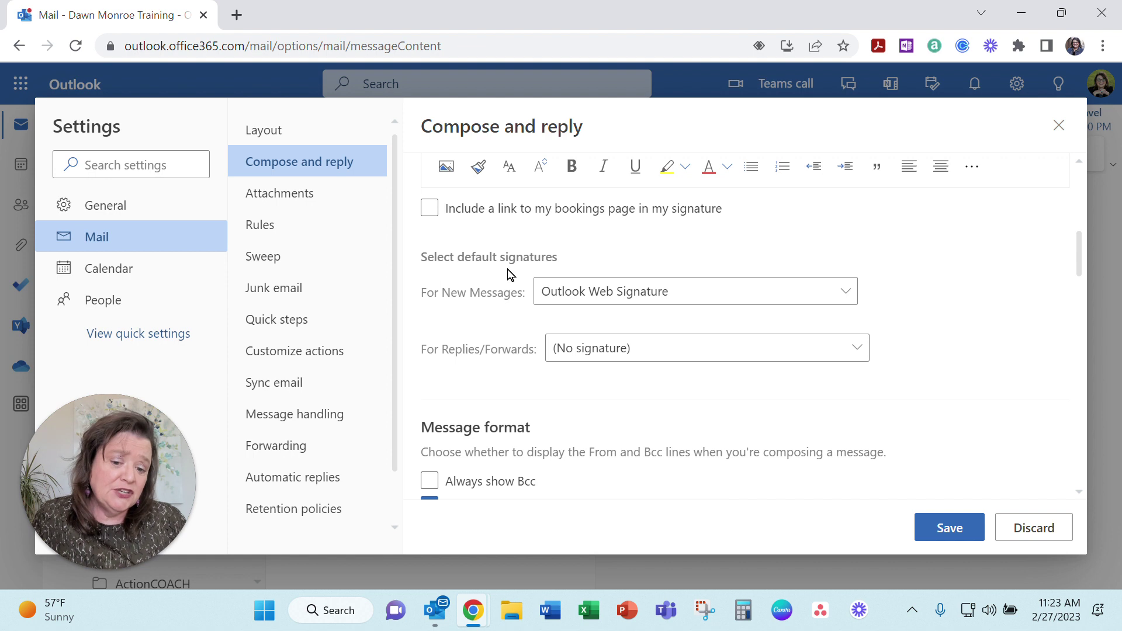
- Save the new Sample signature
click(849, 302)
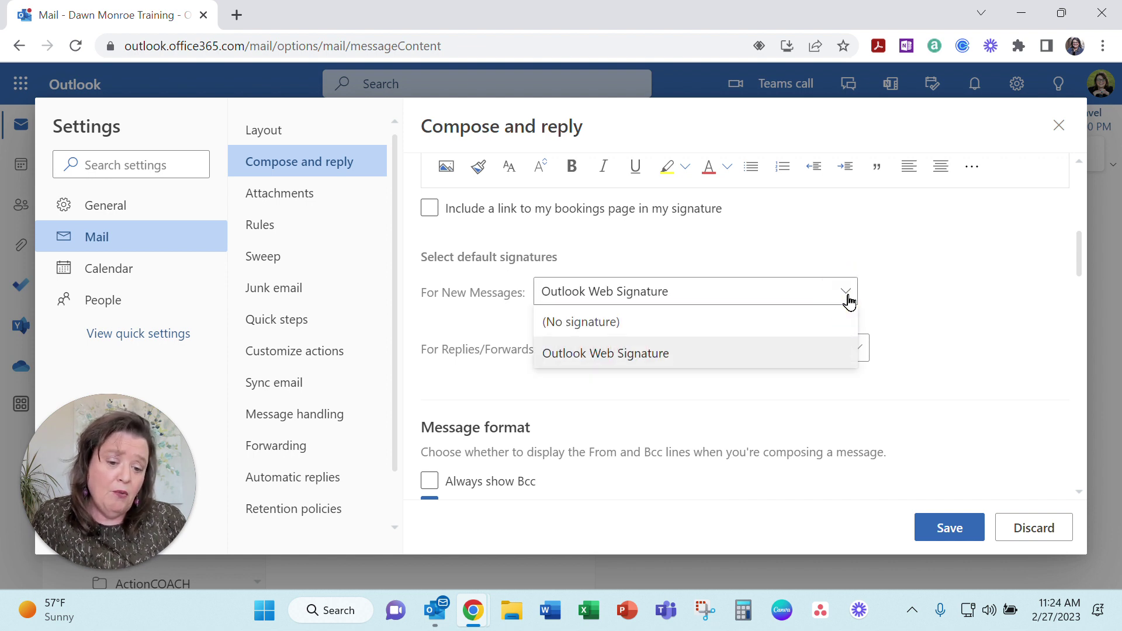
scroll(959, 283, up, 5)
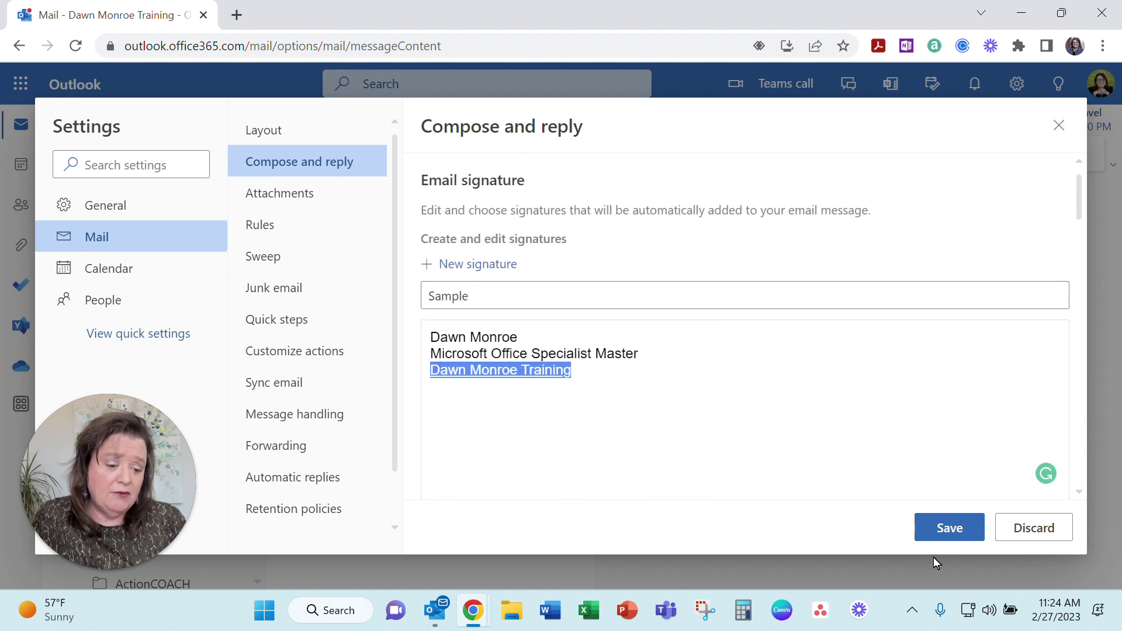
click(950, 529)
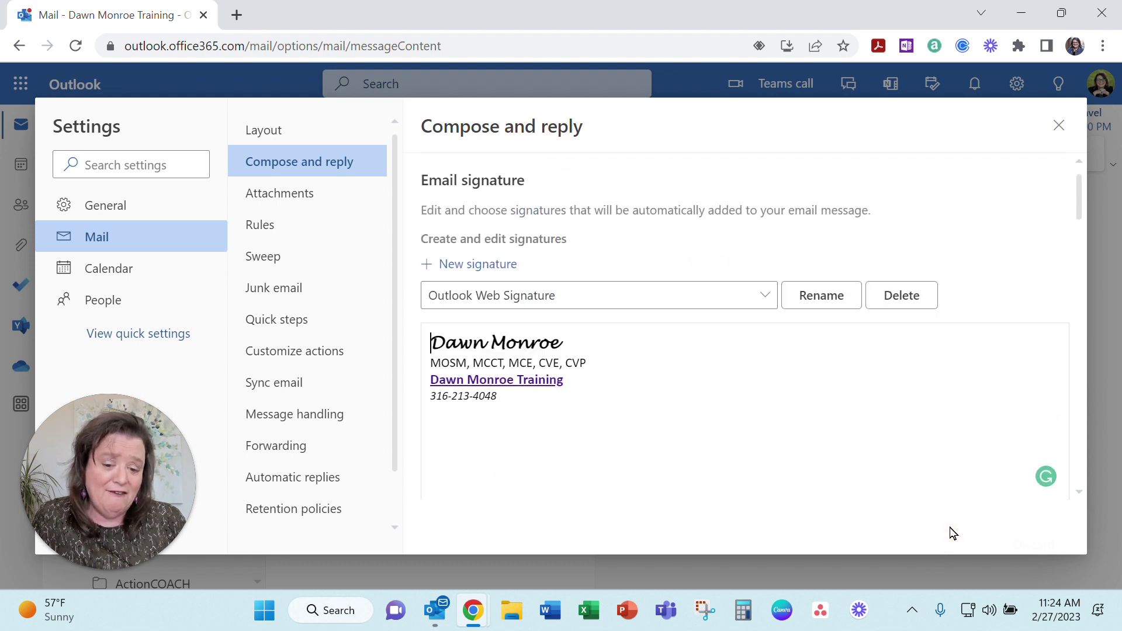
- Show Outlook Web Signature in the signature editor
click(767, 300)
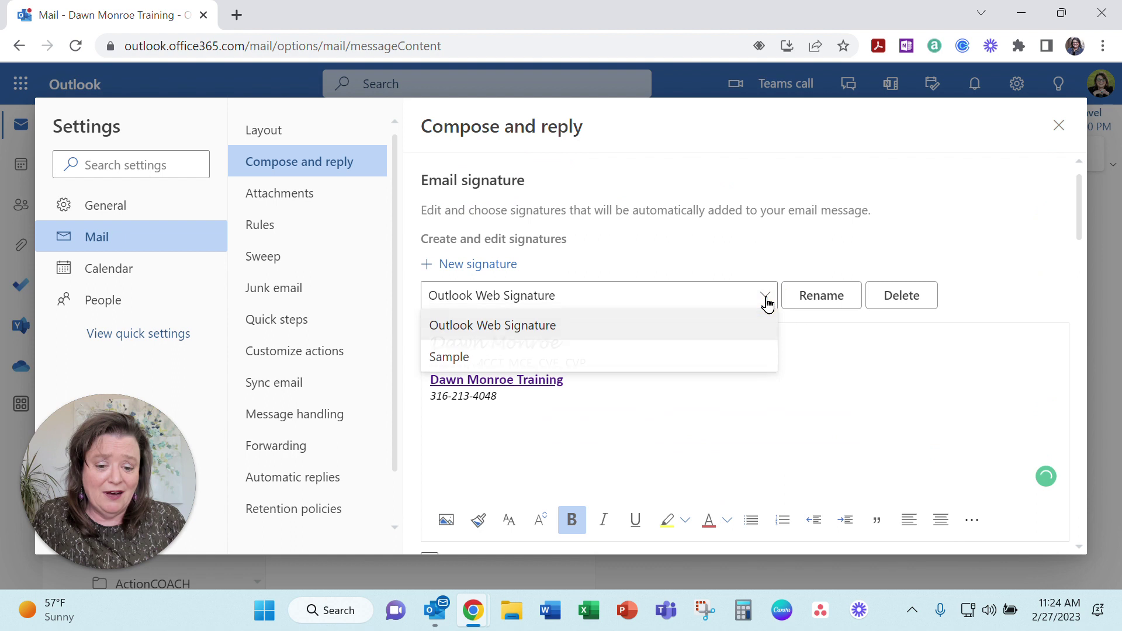
click(585, 329)
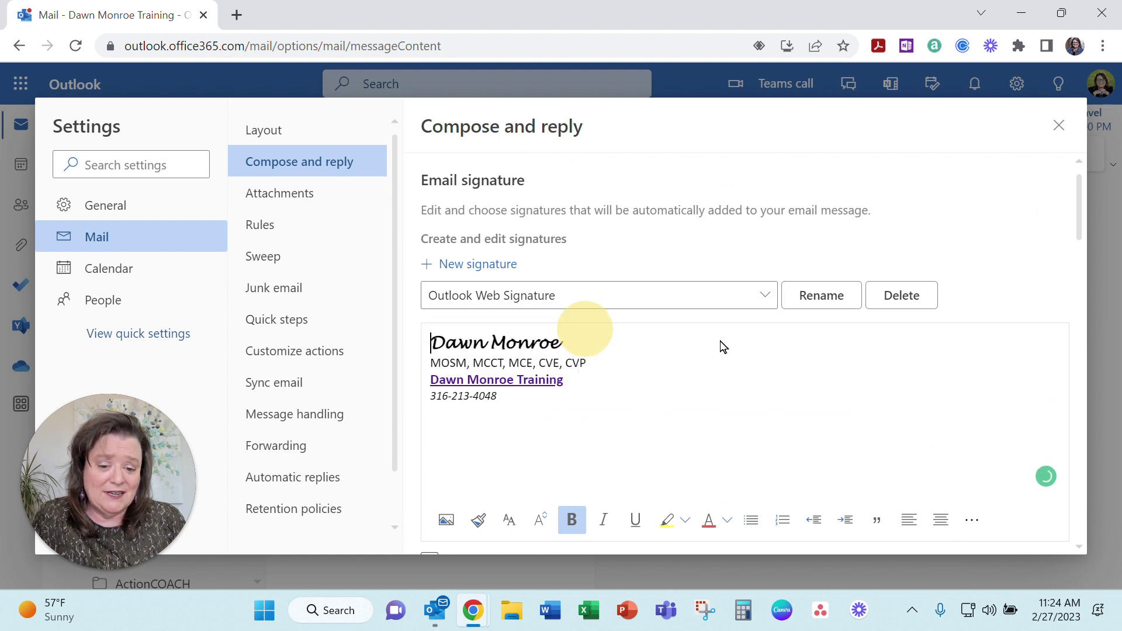
scroll(786, 374, down, 3)
scroll(789, 381, down, 3)
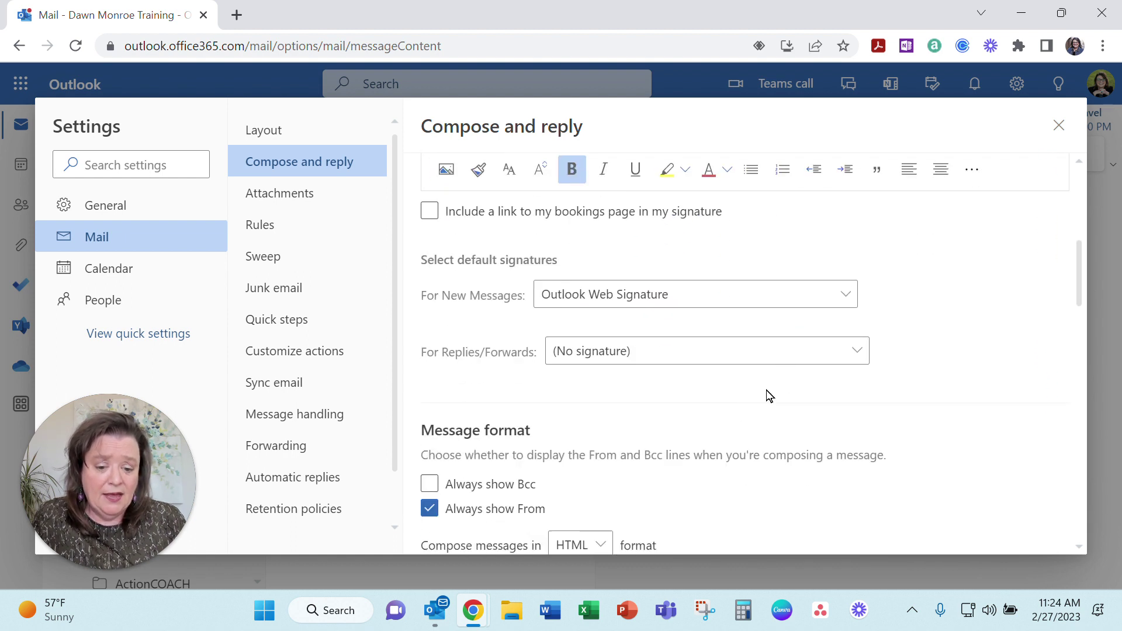
- Keep Outlook Web Signature as the new-message default and close Settings
click(847, 303)
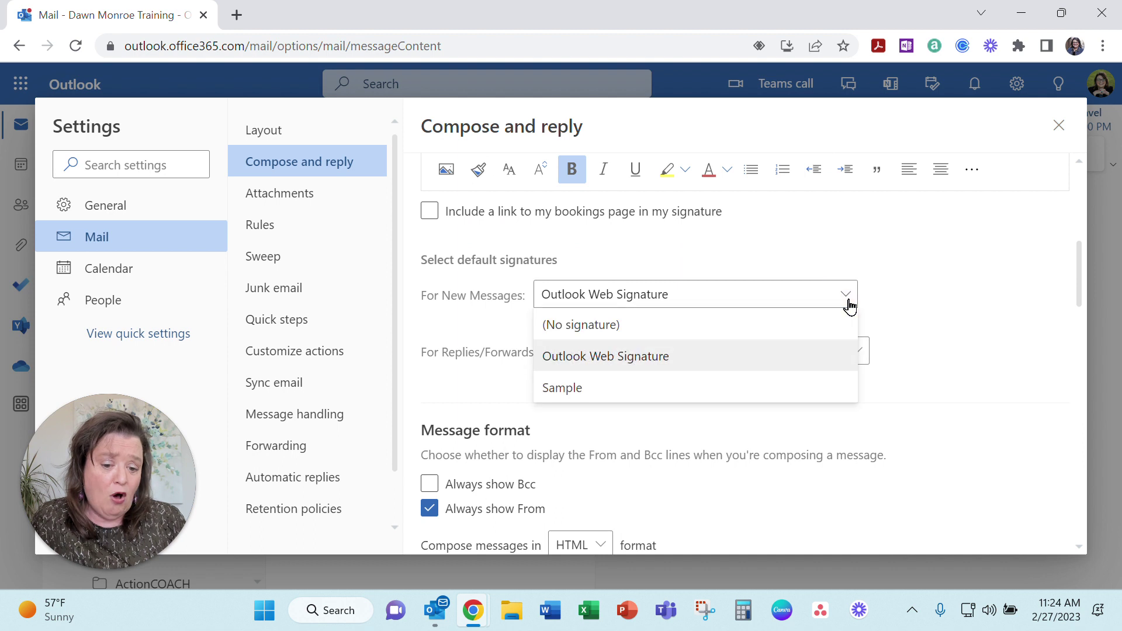
click(847, 301)
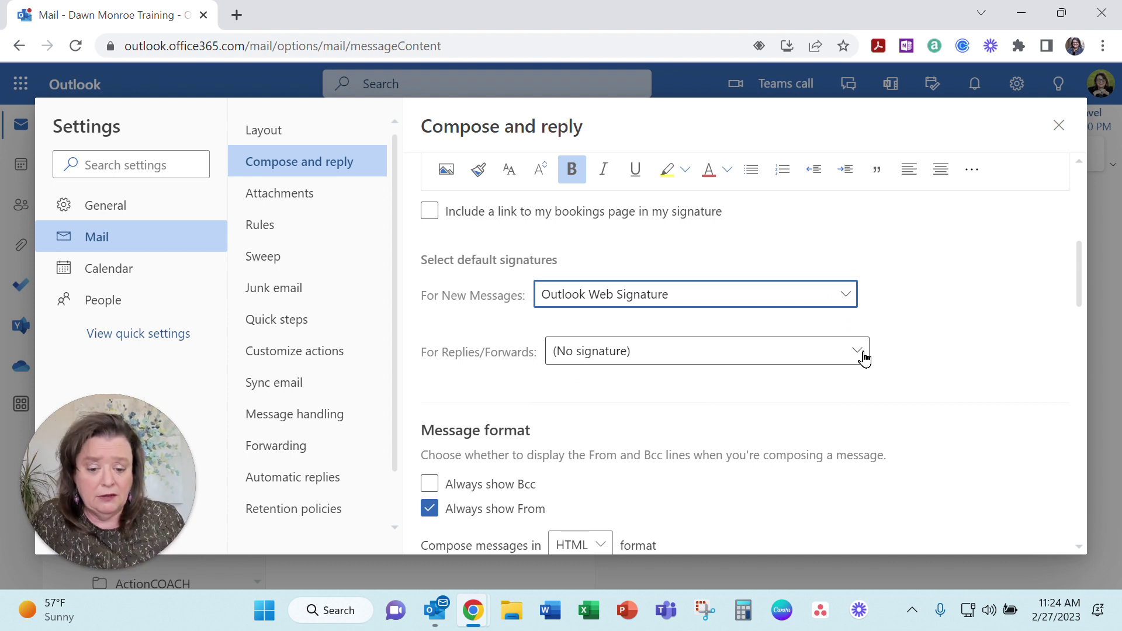
scroll(904, 371, down, 3)
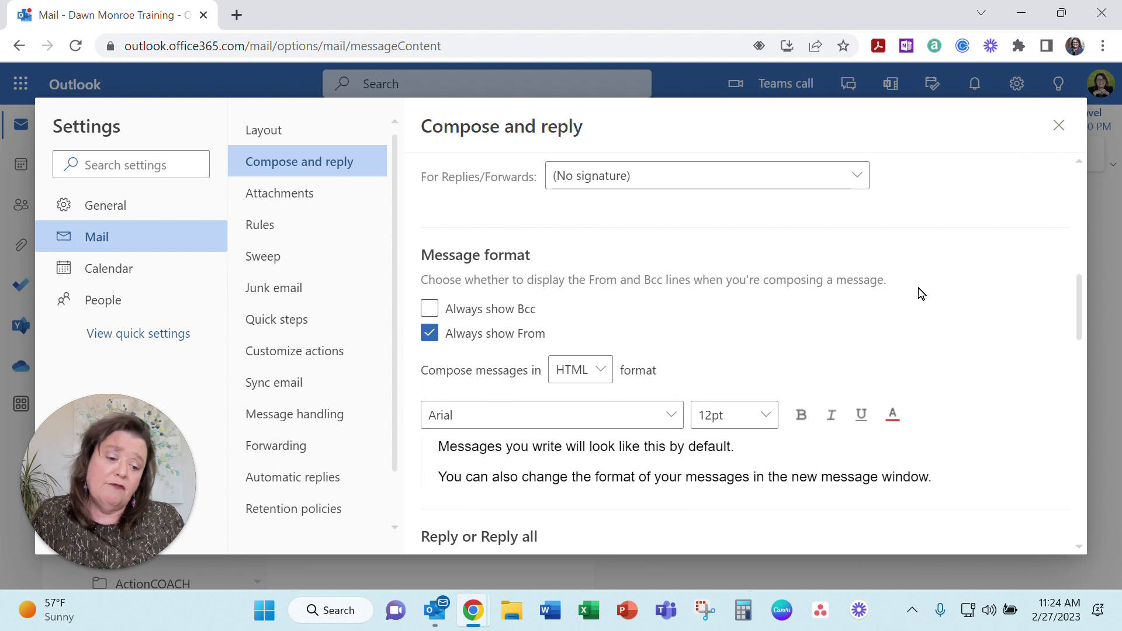
scroll(920, 293, down, 1)
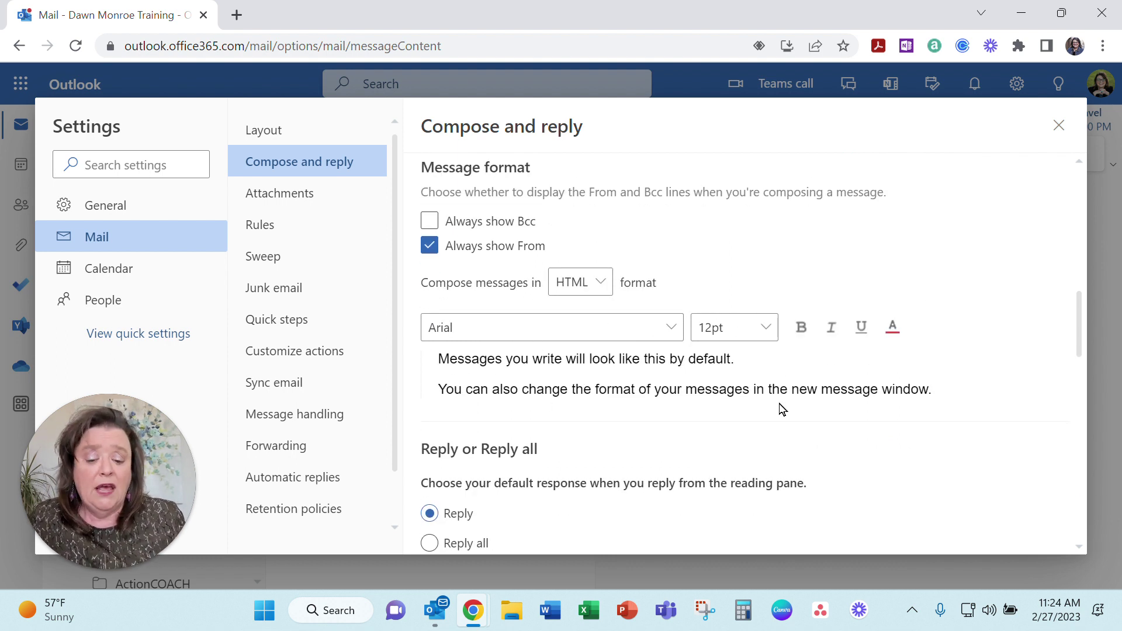
scroll(782, 409, up, 4)
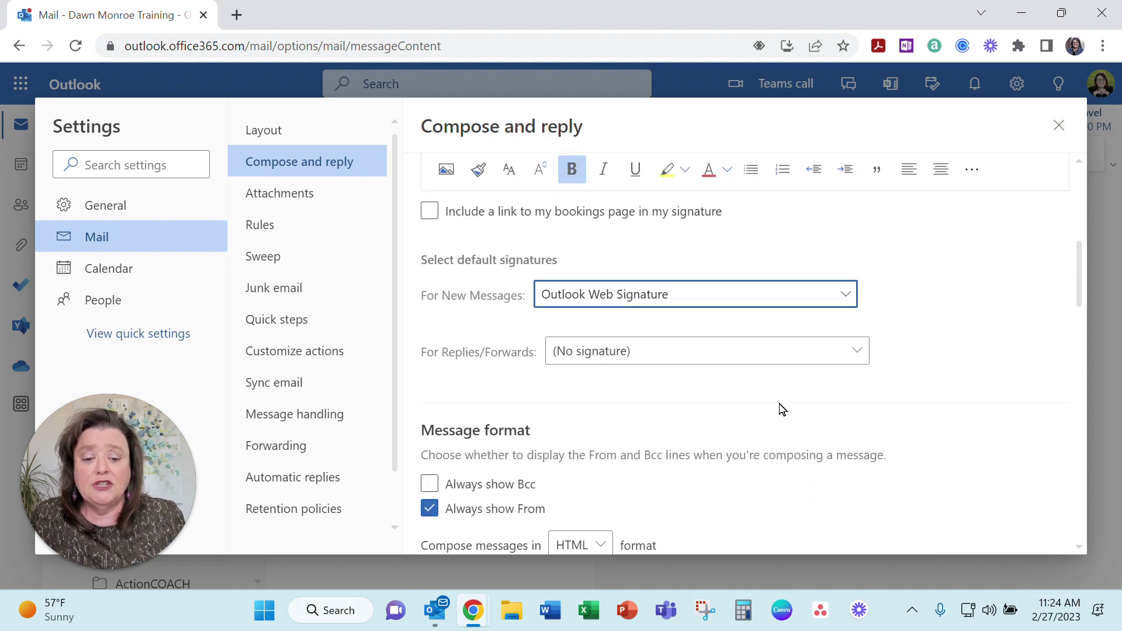
scroll(821, 417, up, 5)
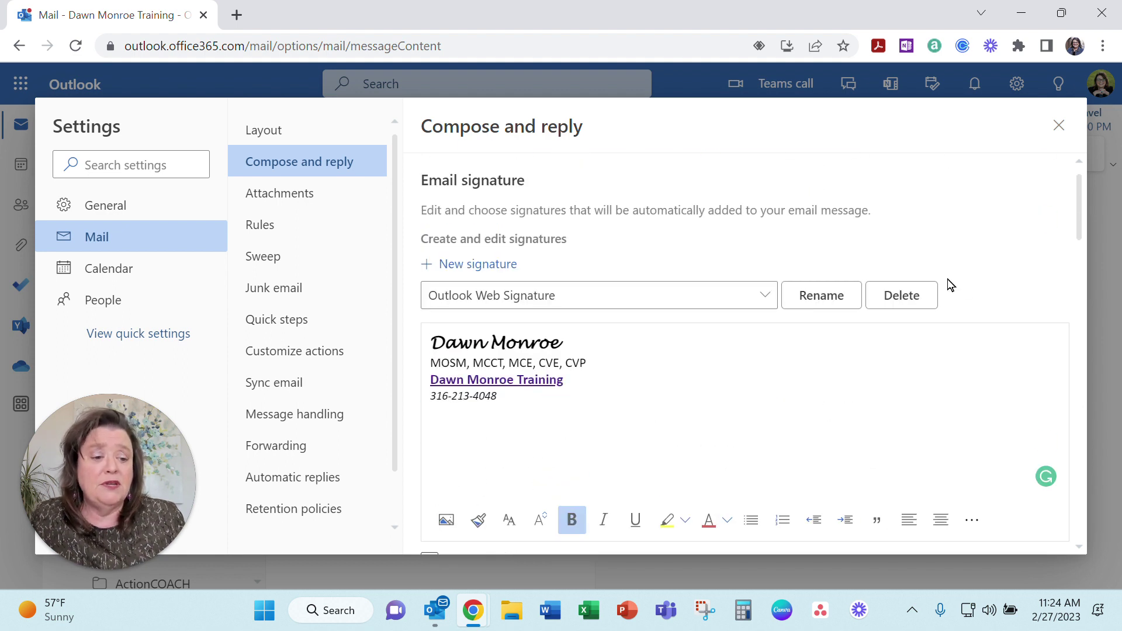
click(1055, 127)
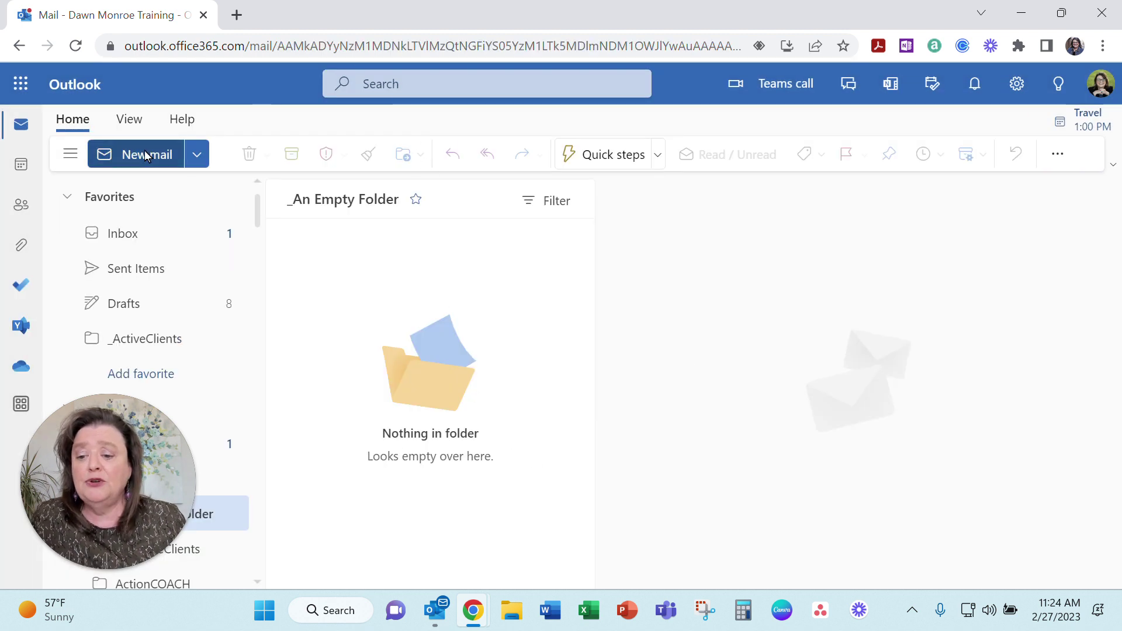
- Open a new mail draft, which automatically includes Outlook Web Signature
click(145, 155)
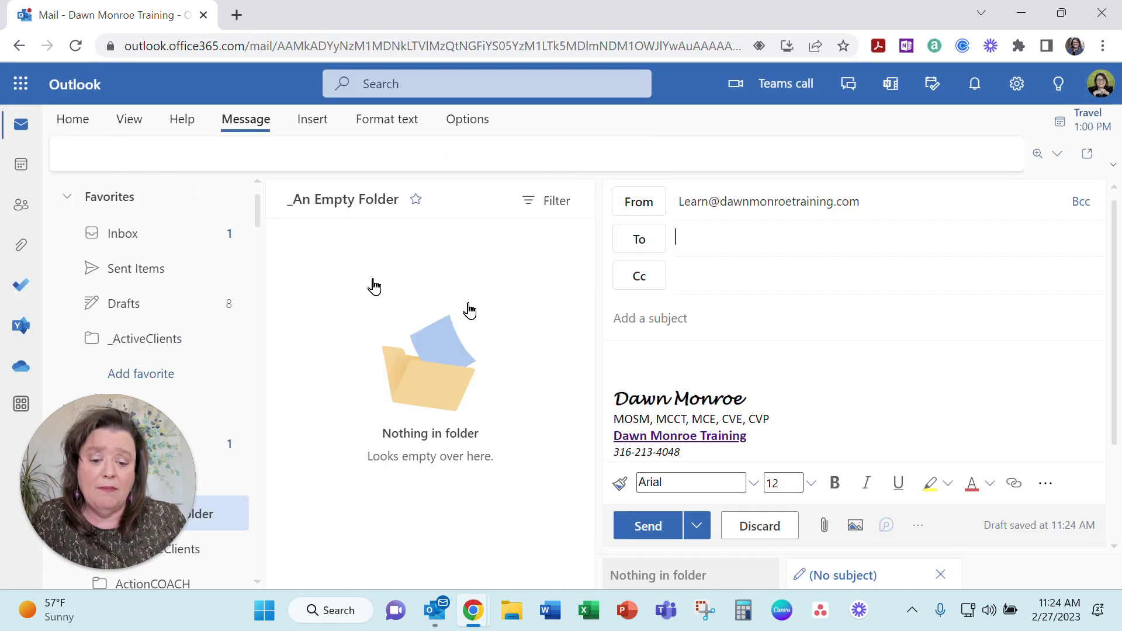